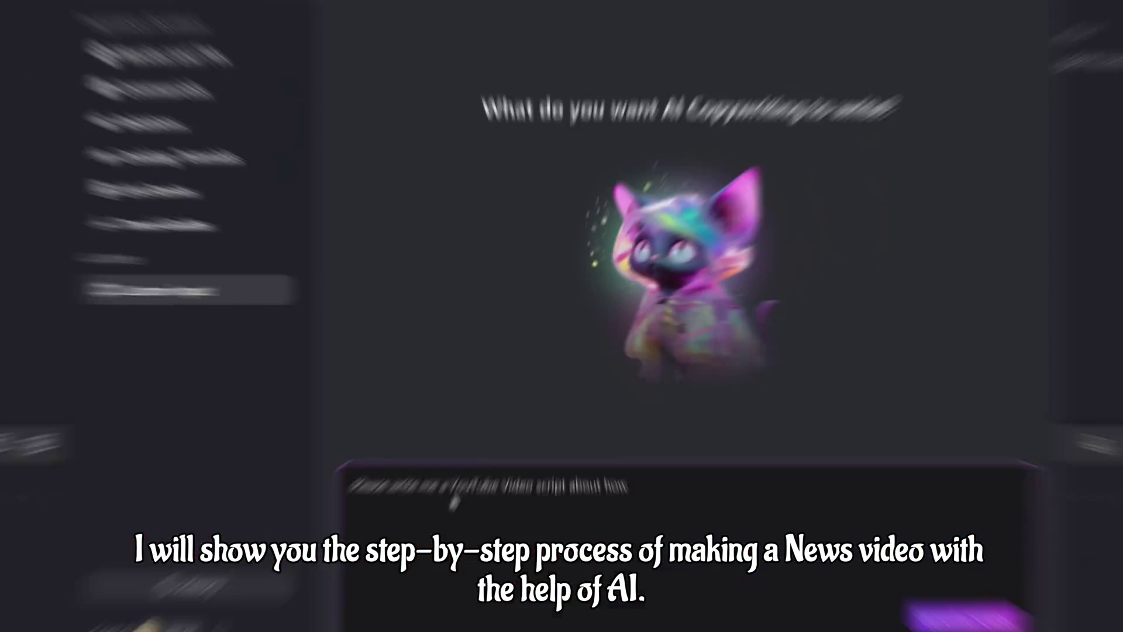
# Append "human's life" to the AI Copywriting script request
pyautogui.write("human's life")
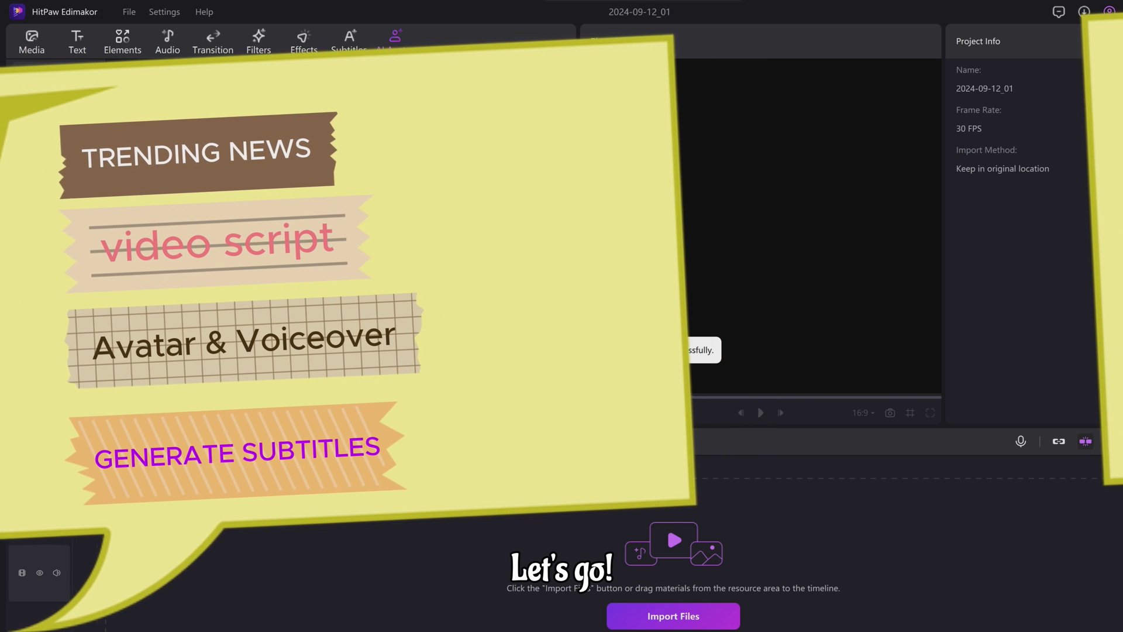
pyautogui.moveTo(690, 348); pyautogui.dragTo(179, 558)
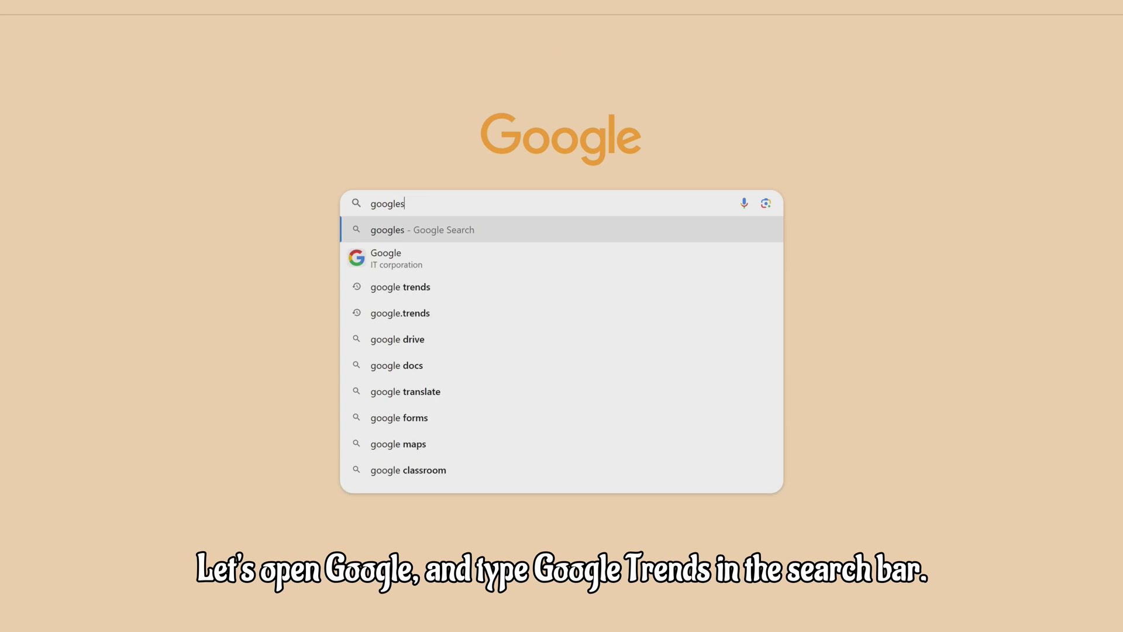
# Search for Google Trends and keep the trend location set to United States
pyautogui.press('Return')
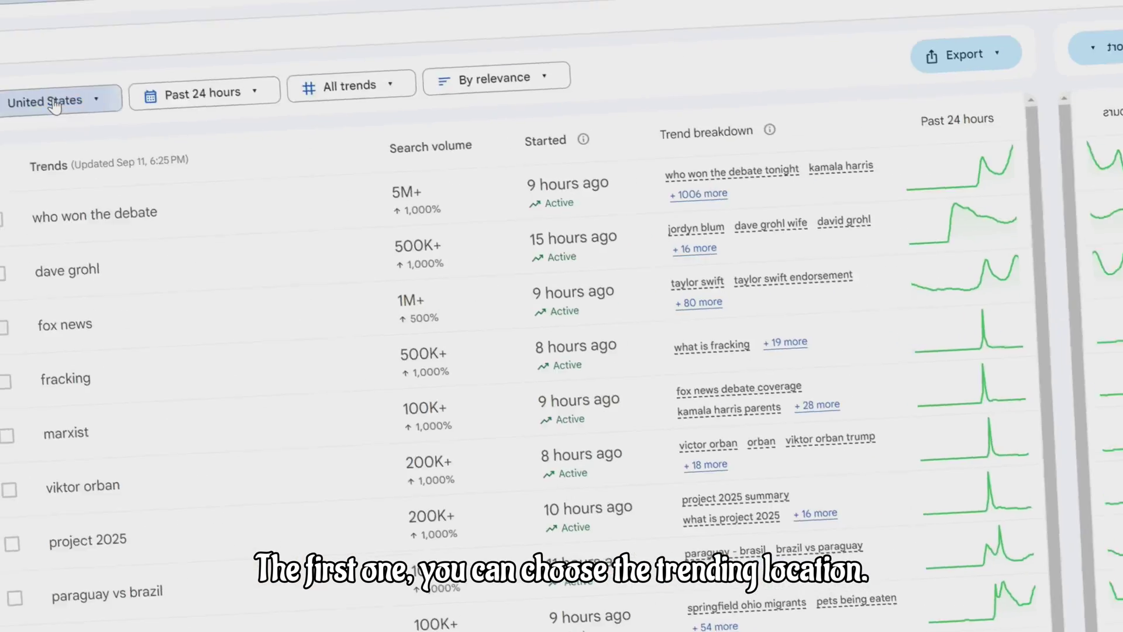
pyautogui.click(55, 102)
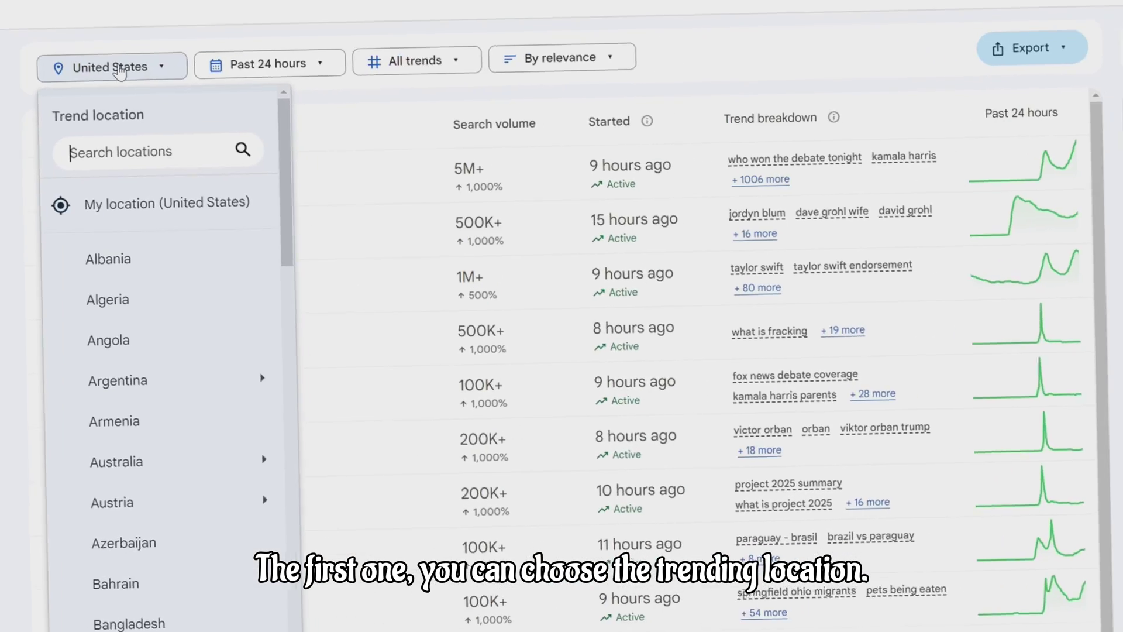
pyautogui.scroll(-5, 156, 455)
pyautogui.scroll(-10, 157, 455)
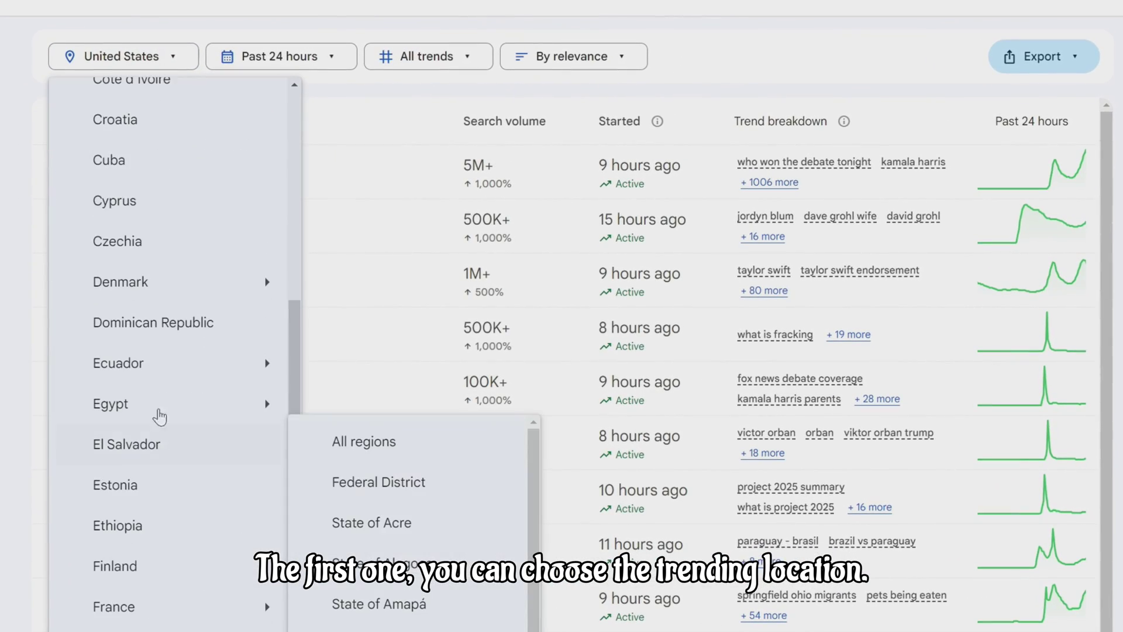
pyautogui.click(132, 61)
# Show Past 48 hours trends sorted by search volume and open the airpods 4 trend
pyautogui.click(287, 58)
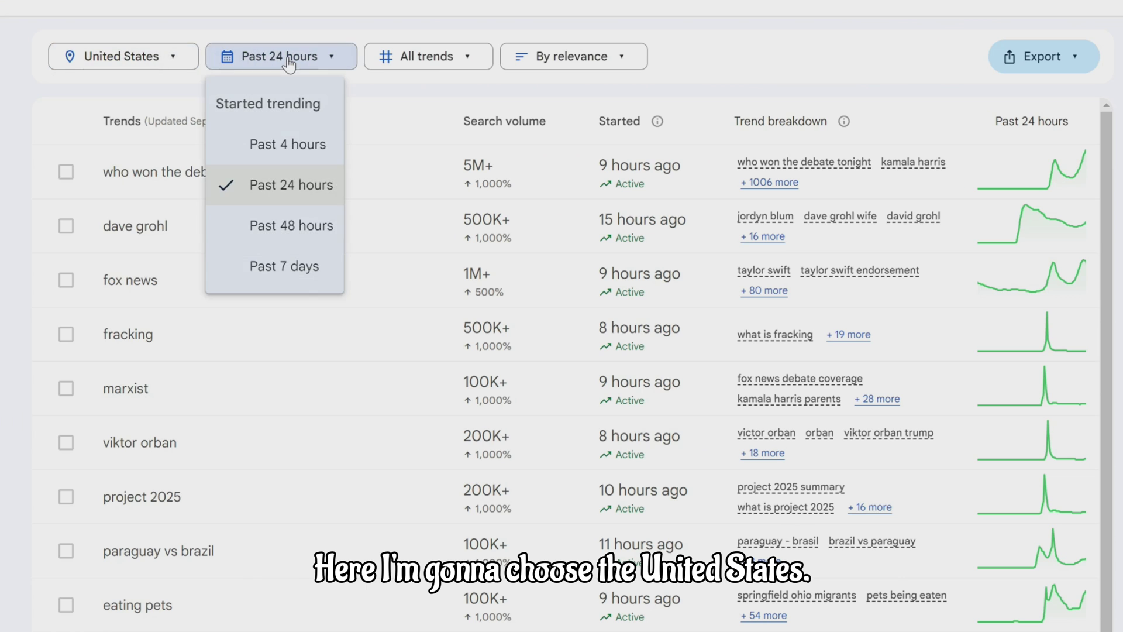
pyautogui.click(288, 234)
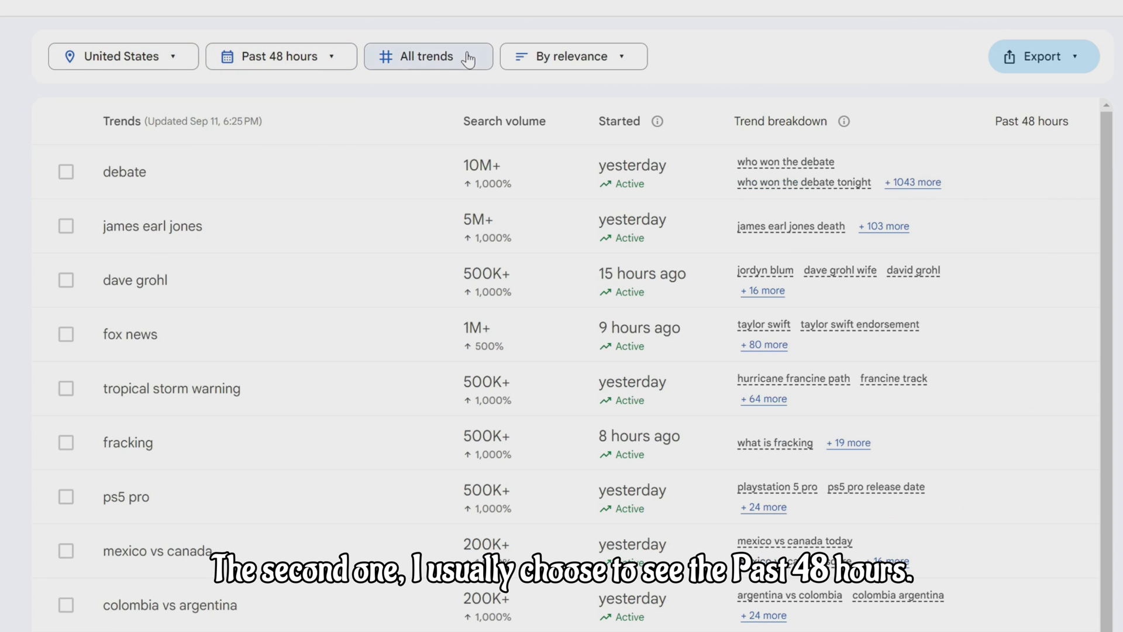
pyautogui.click(576, 64)
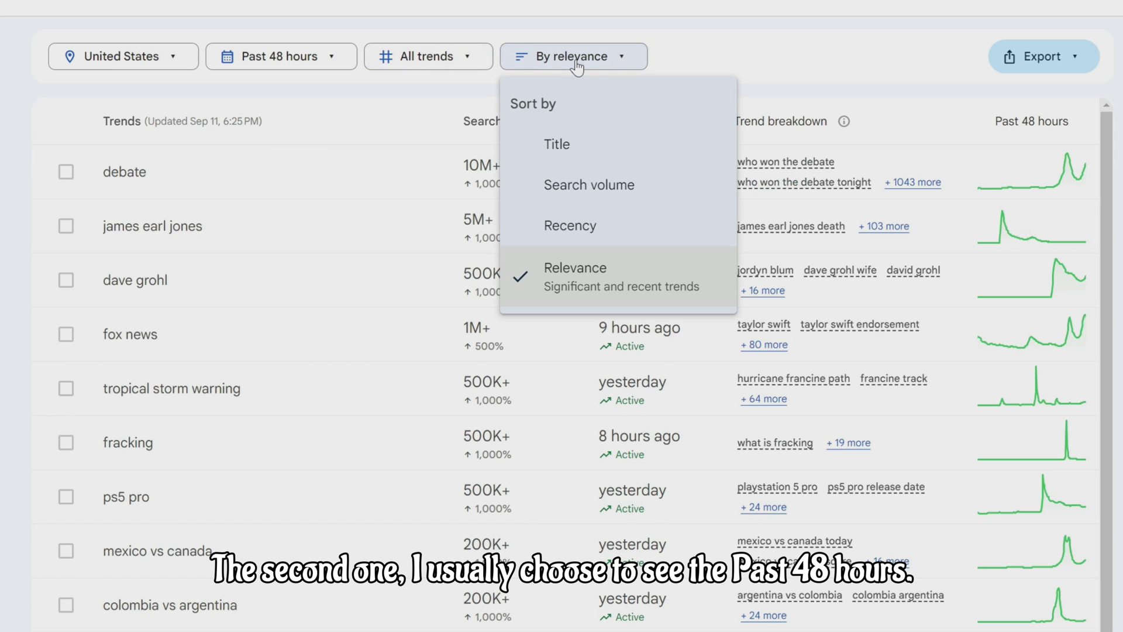
pyautogui.click(601, 185)
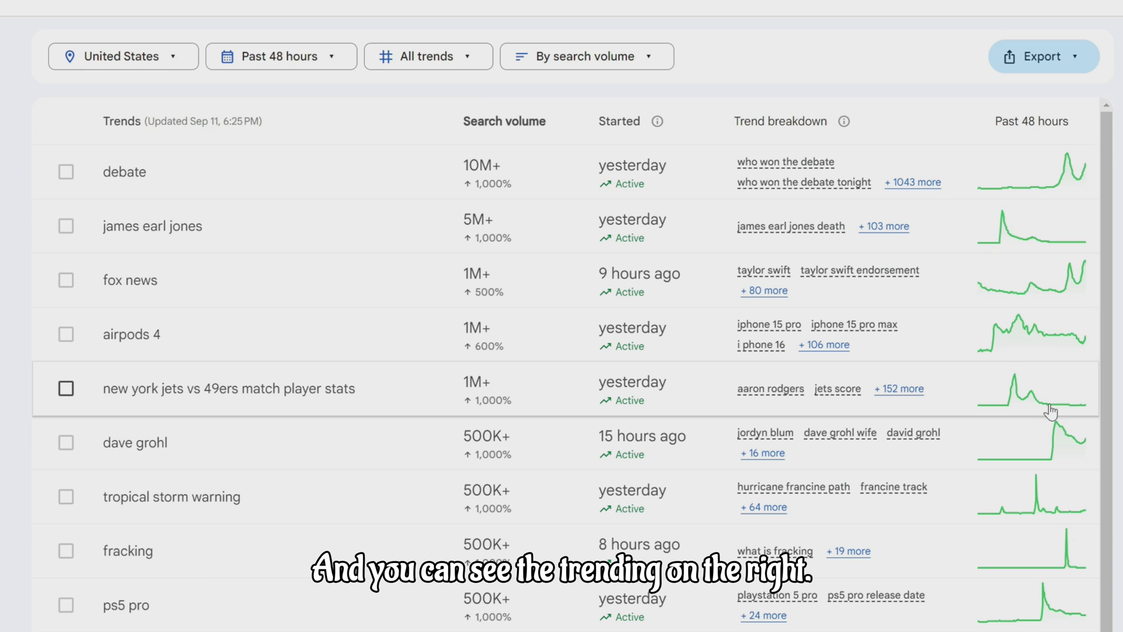
pyautogui.click(1059, 361)
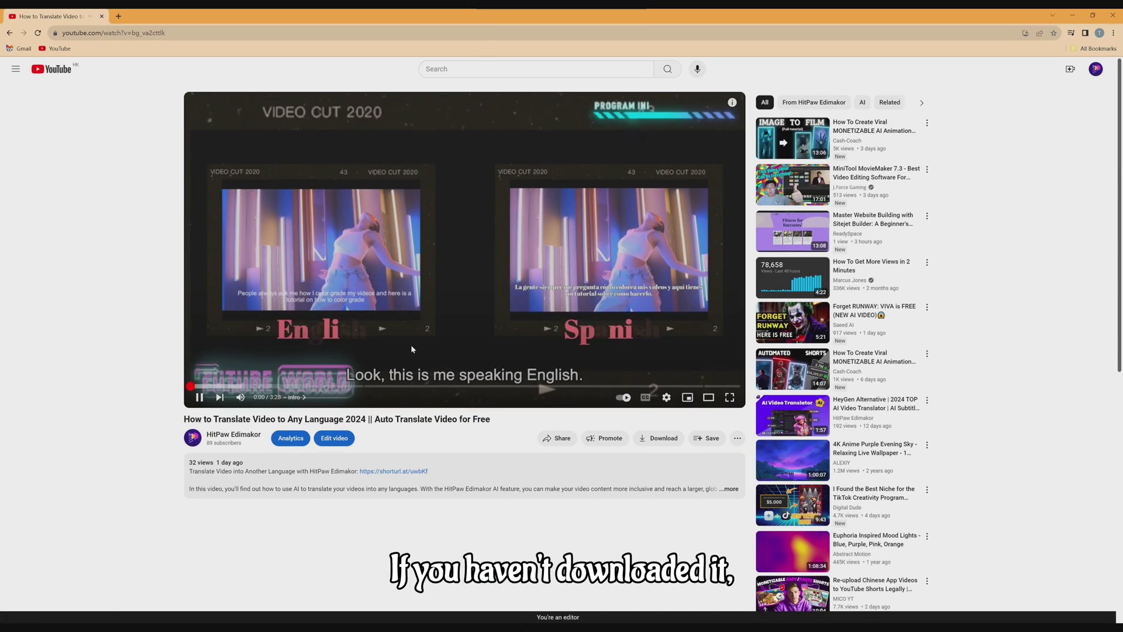
# Follow the description's shorturl link to the Edimakor site and create a new video project
pyautogui.scroll(-2, 411, 345)
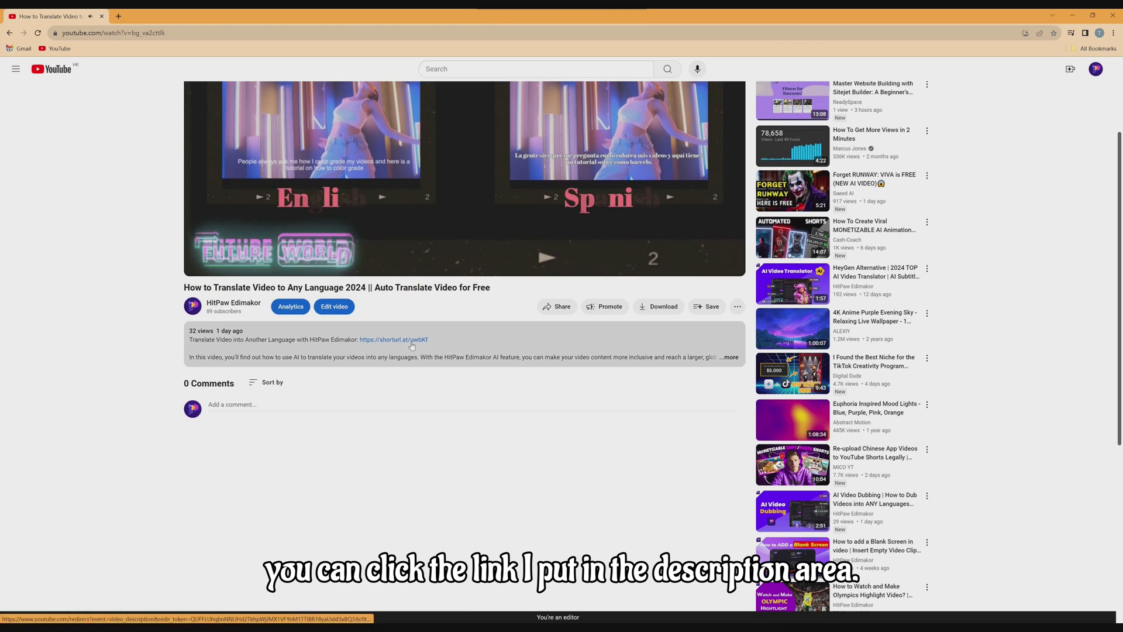
pyautogui.click(411, 340)
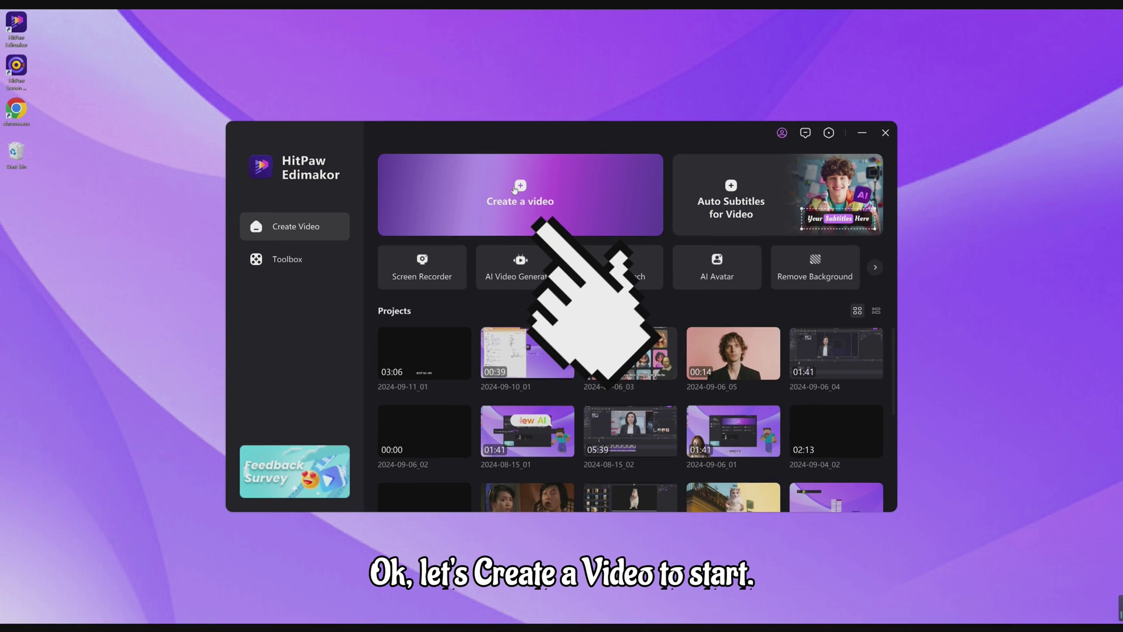
pyautogui.click(515, 189)
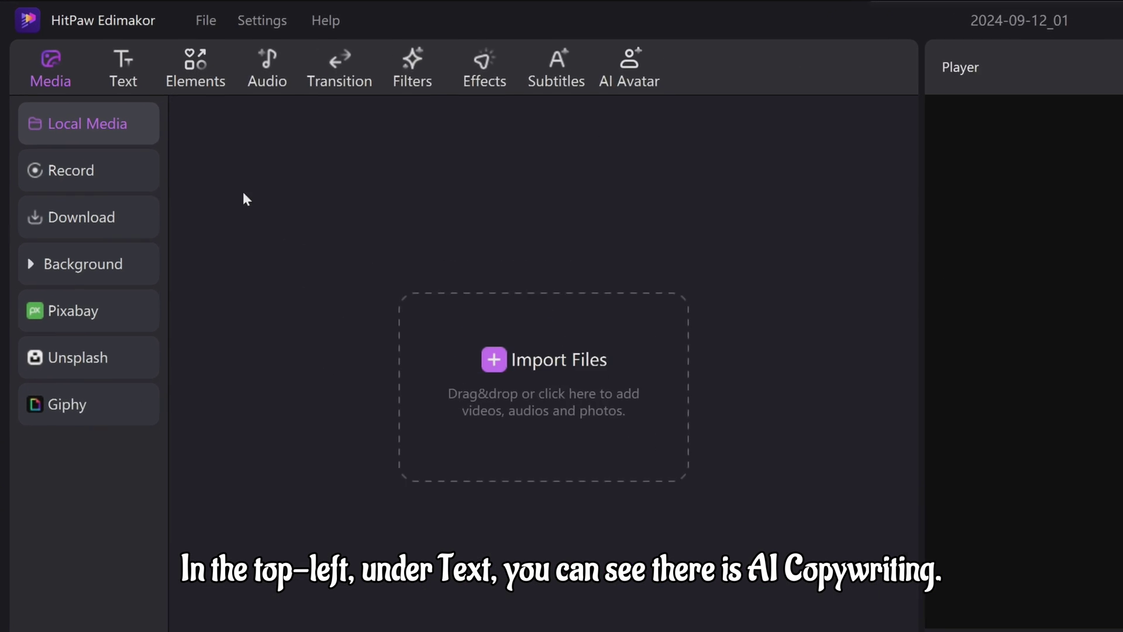
# Request a 100-word Custom Input YouTube script on how AI influences human life, then generate it
pyautogui.click(114, 62)
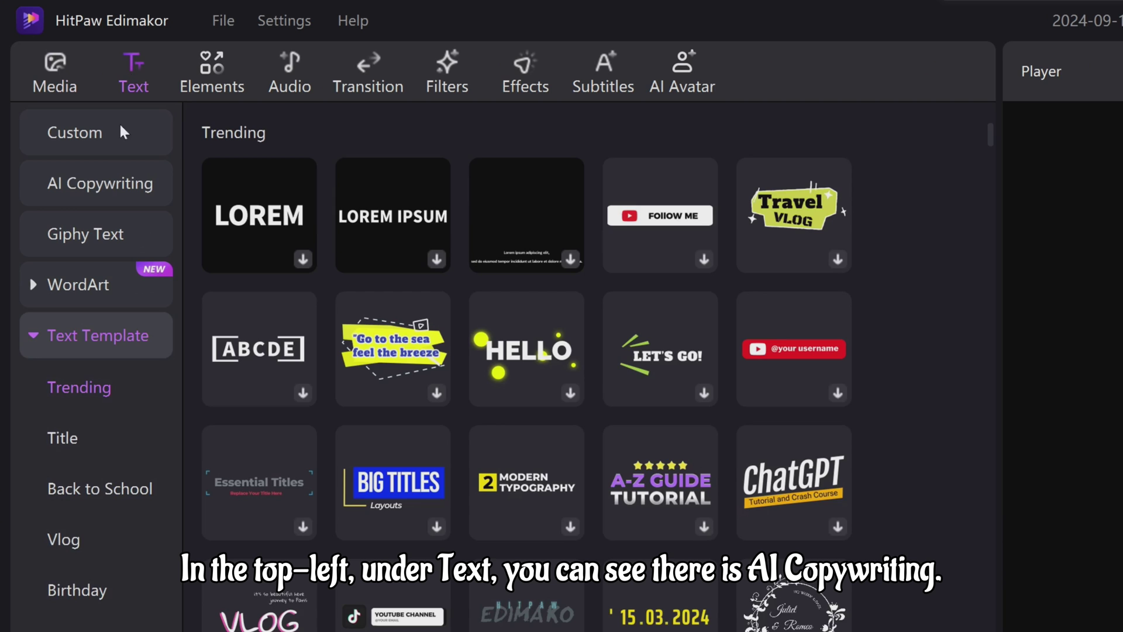
pyautogui.click(115, 193)
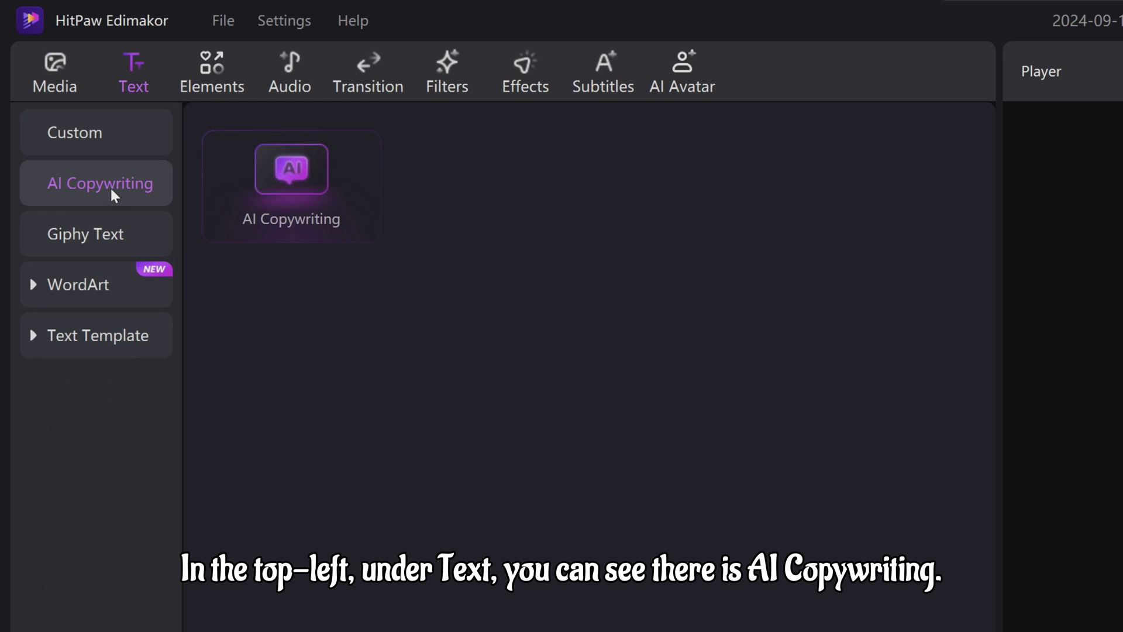
pyautogui.click(318, 193)
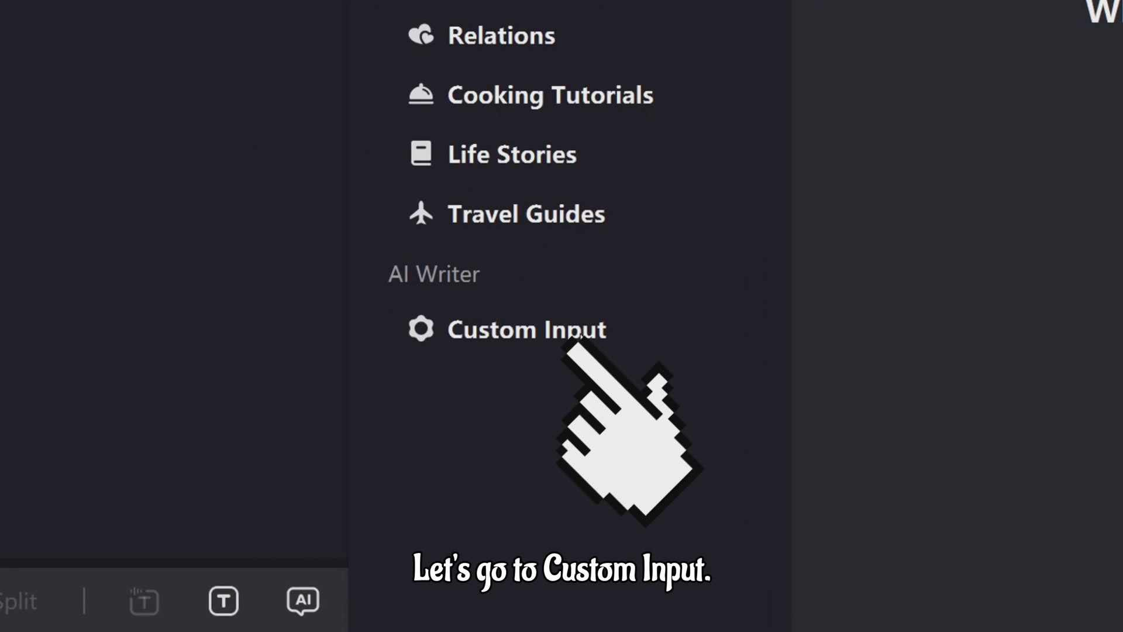
pyautogui.click(565, 340)
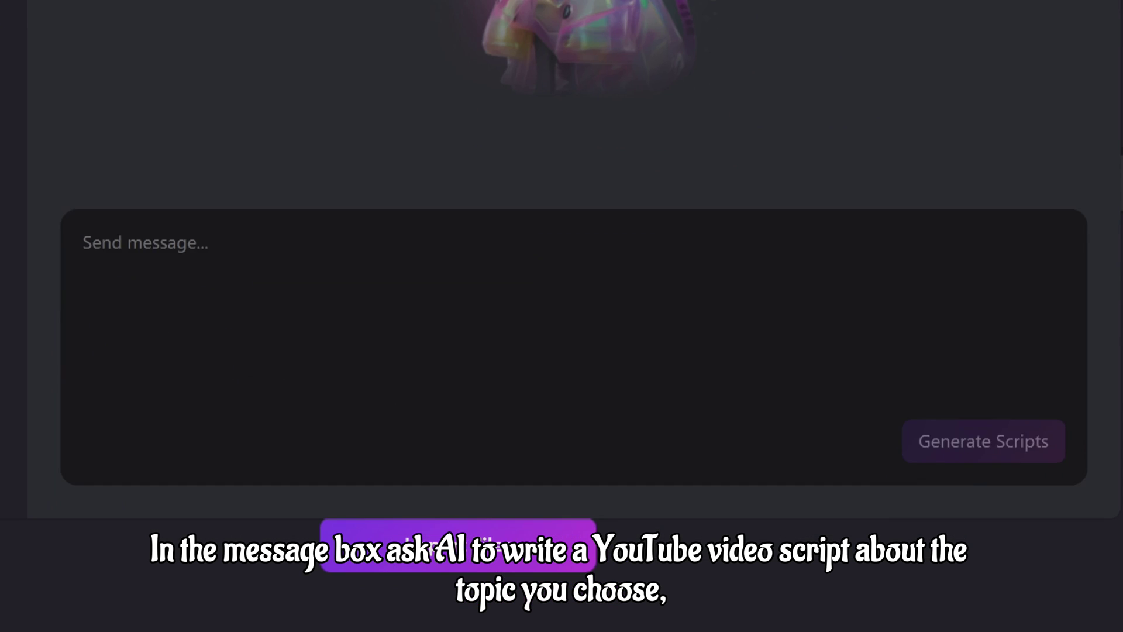
pyautogui.click(228, 260)
pyautogui.write("Please write me a YouTube Video script about how AI can infulence a human's life in 100 words")
pyautogui.click(983, 441)
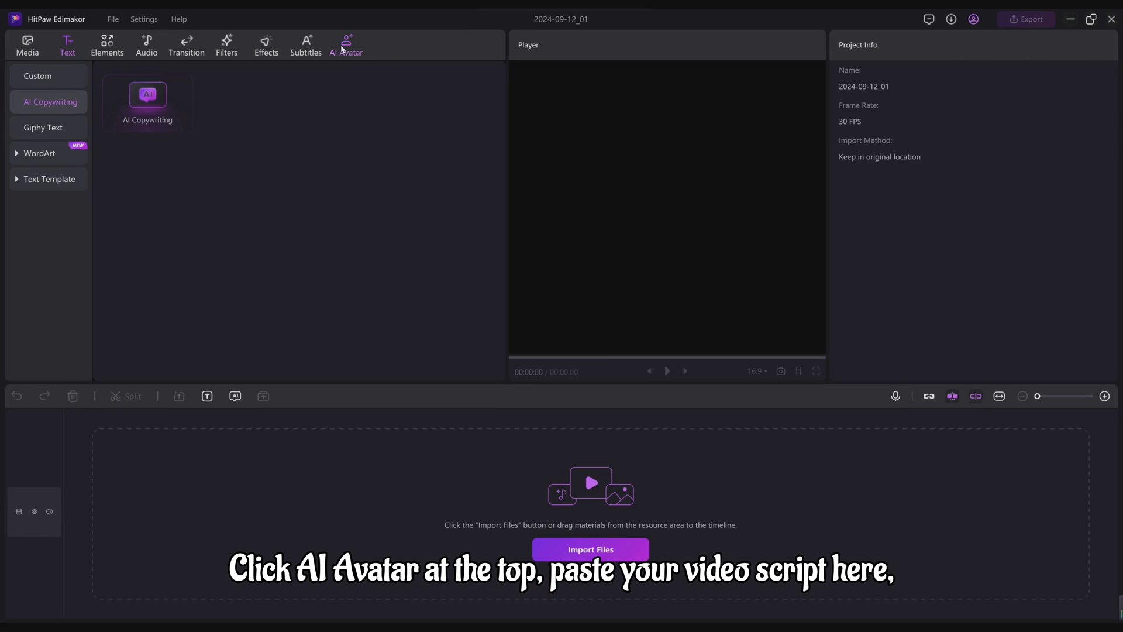
# Preview Ava, then confirm Emma Multilingual English (USA) as the avatar's text-to-speech voice
pyautogui.click(343, 50)
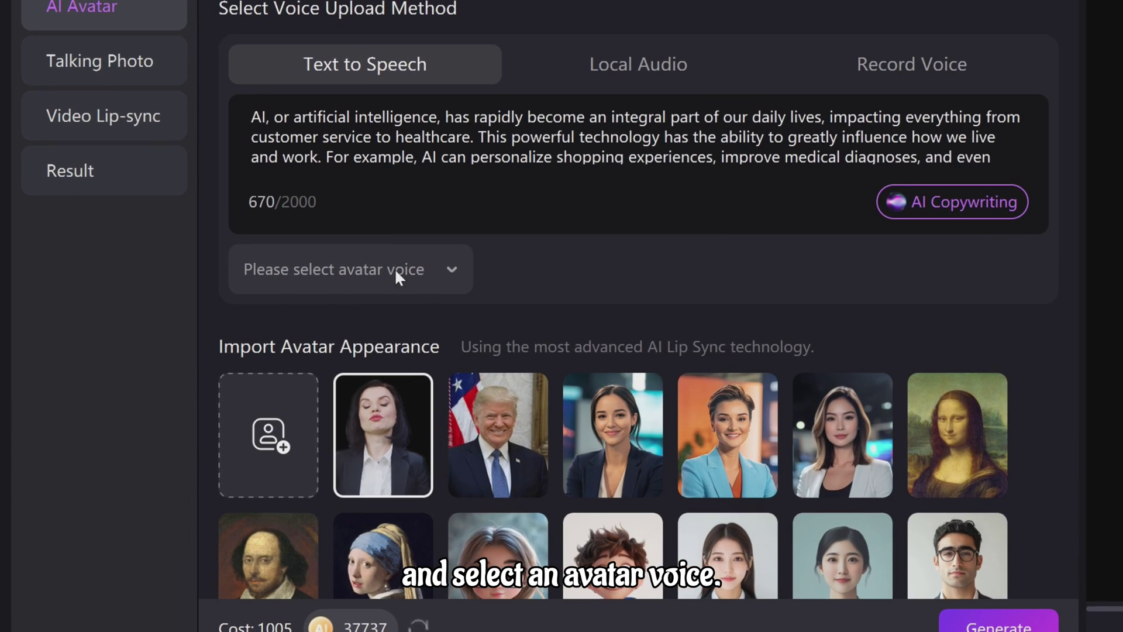
pyautogui.click(300, 314)
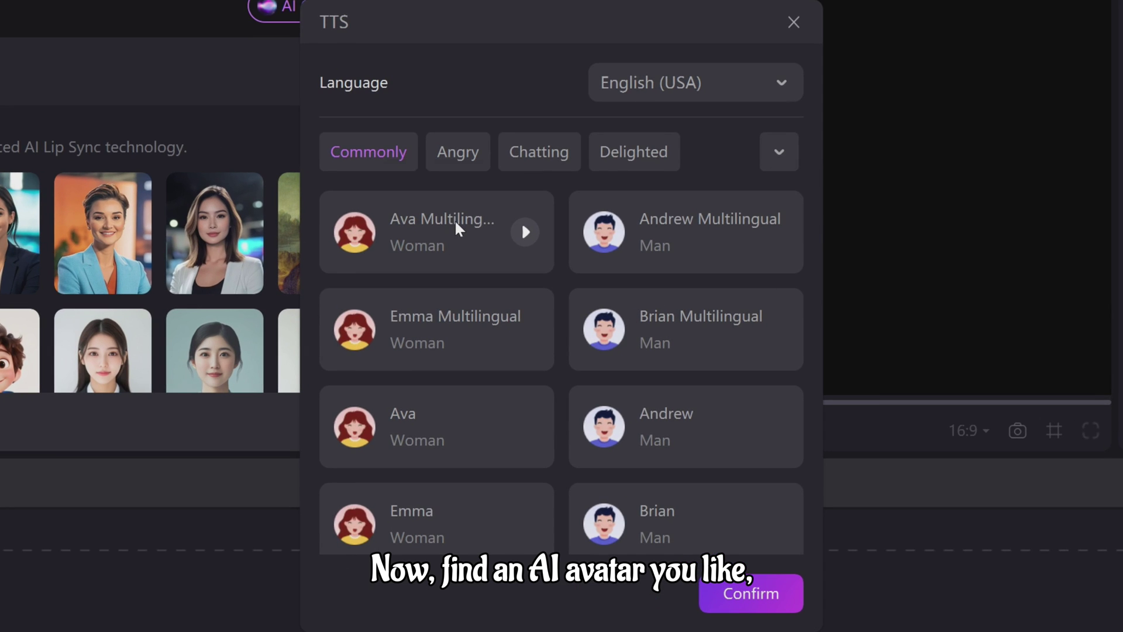
pyautogui.click(524, 250)
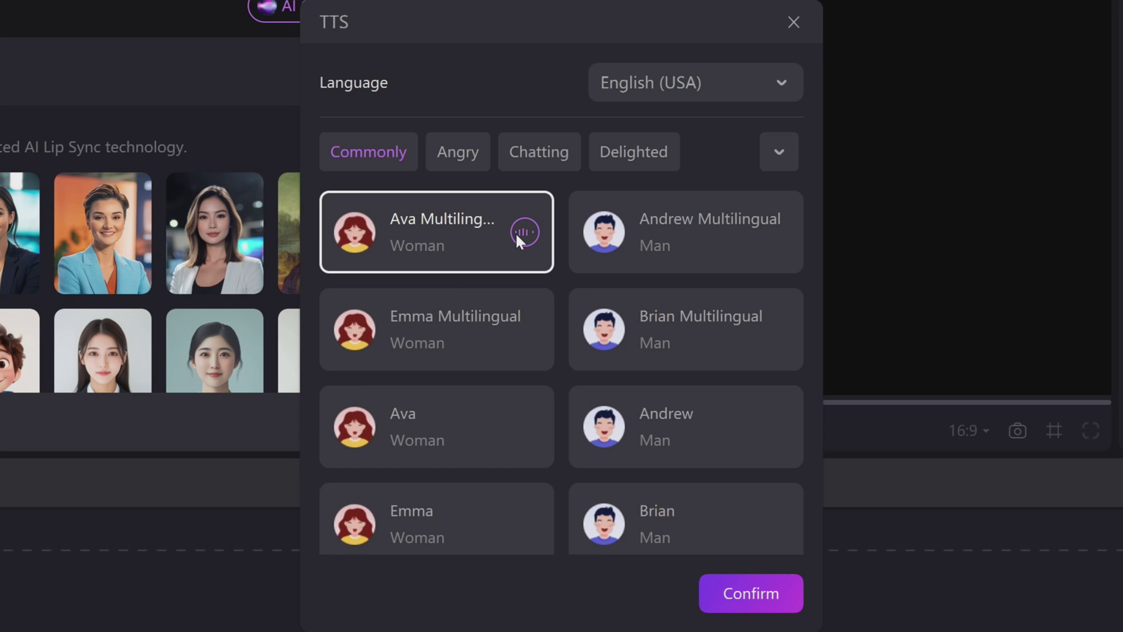
pyautogui.click(528, 325)
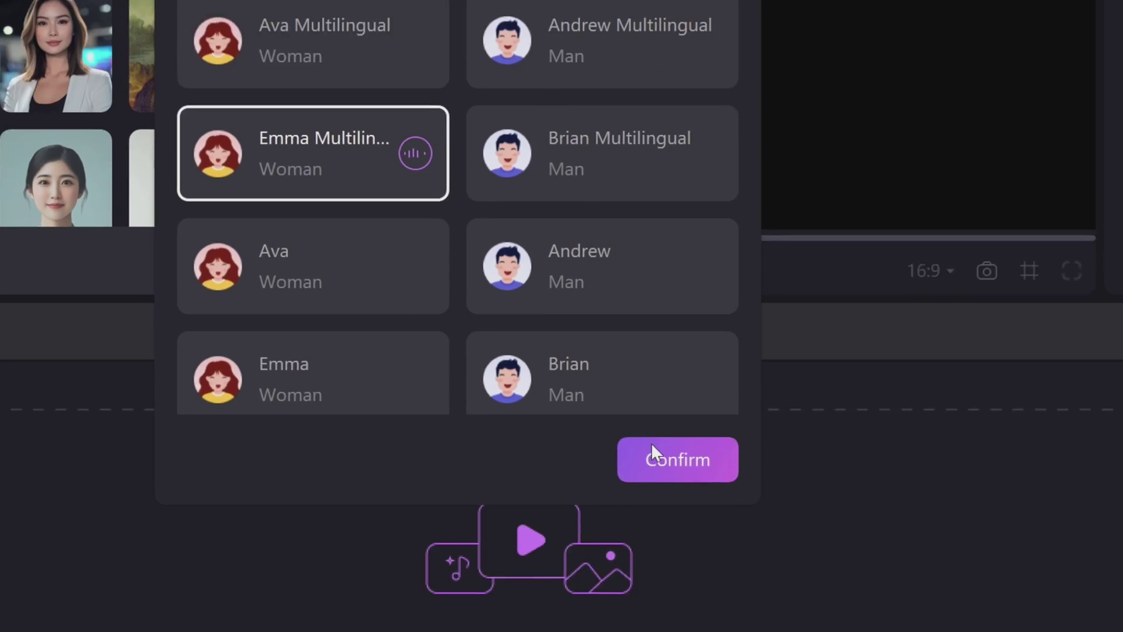
pyautogui.click(731, 593)
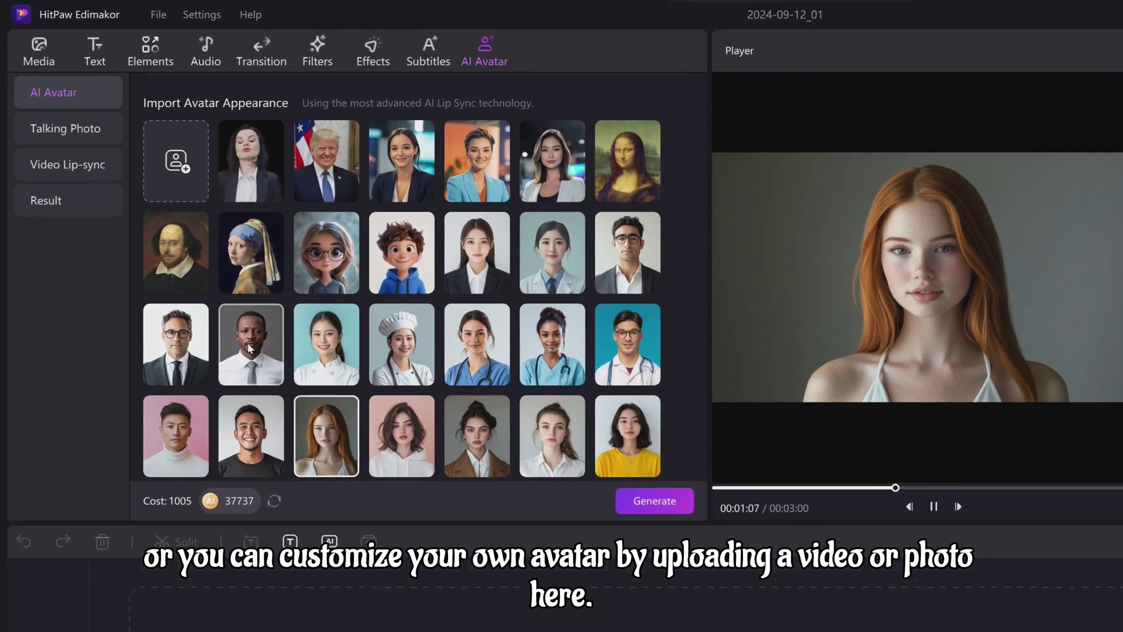
pyautogui.click(149, 133)
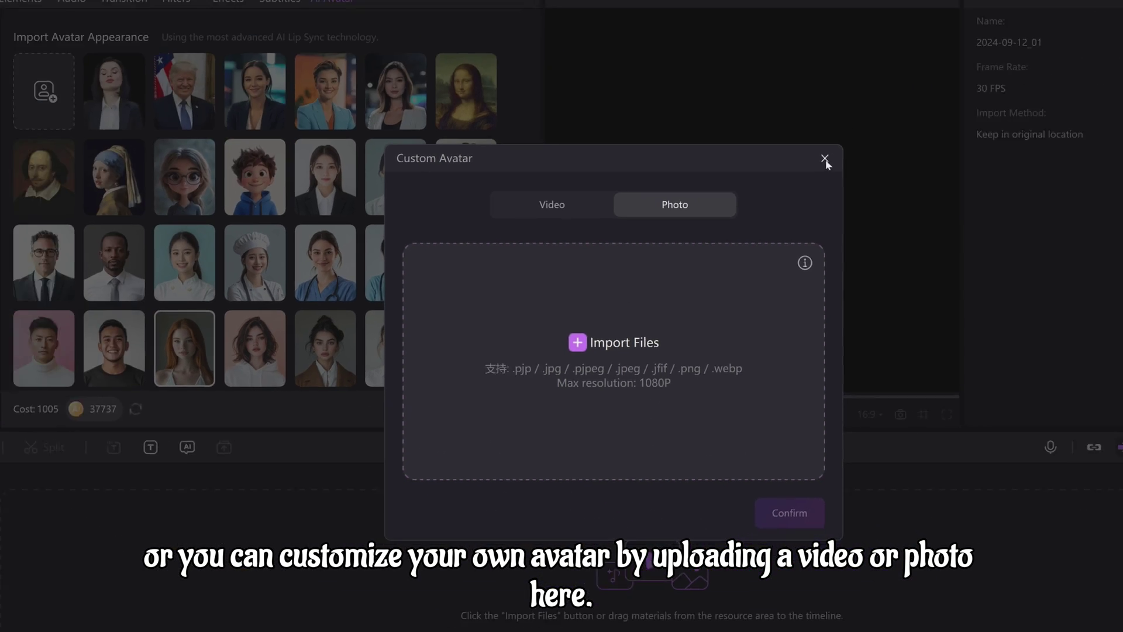
# Generate the avatar video, place it on the timeline, and play then pause its preview
pyautogui.click(537, 413)
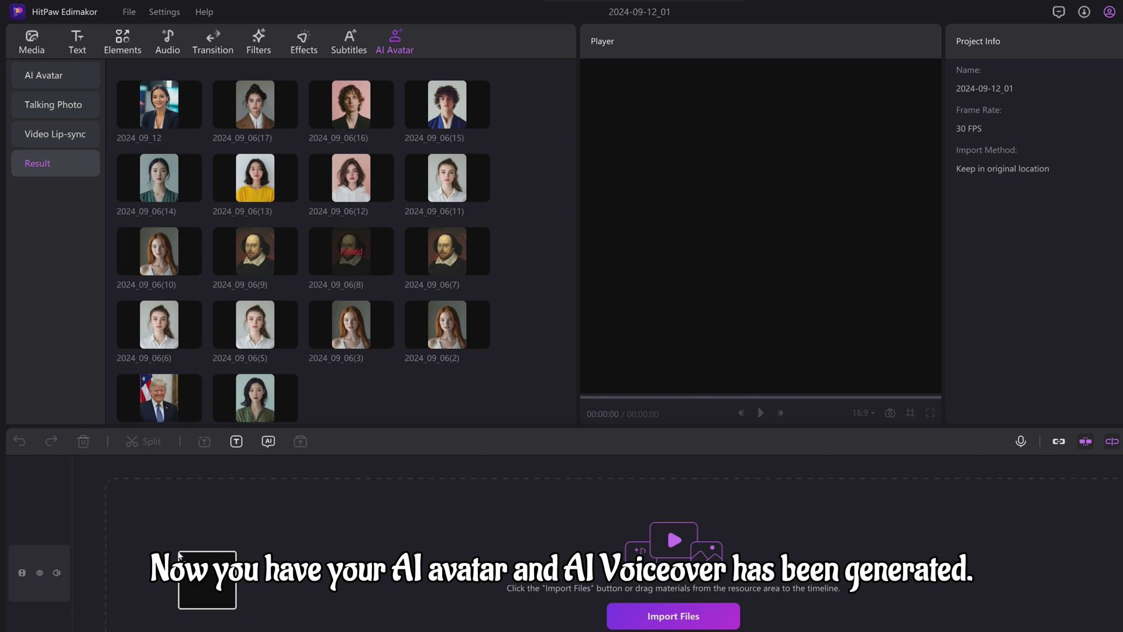
pyautogui.moveTo(180, 555); pyautogui.dragTo(179, 557)
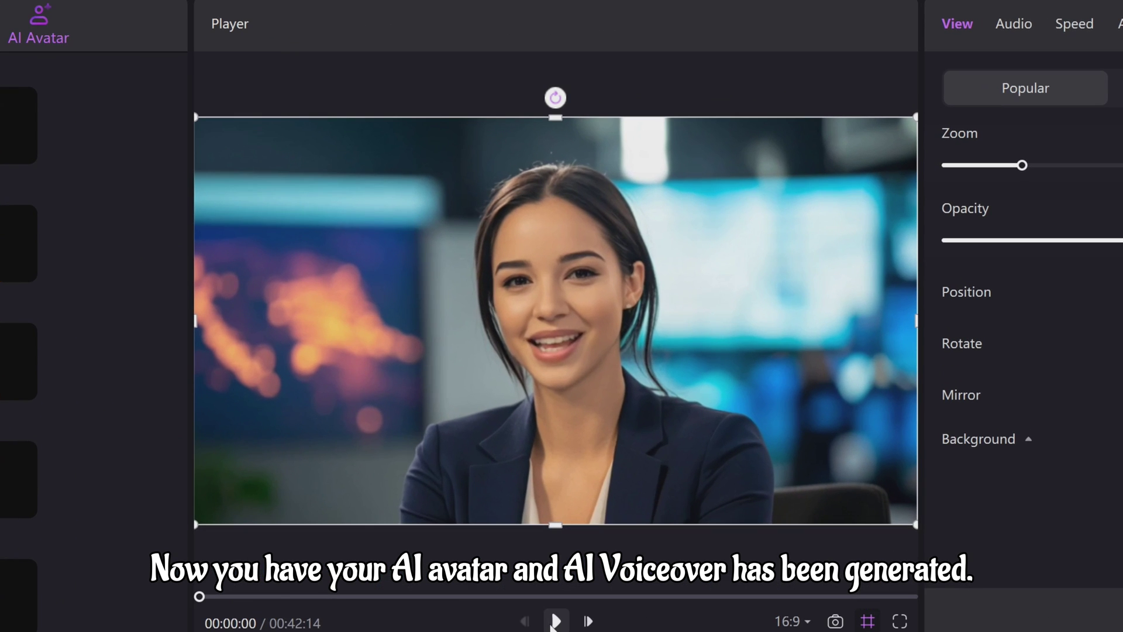
pyautogui.click(555, 619)
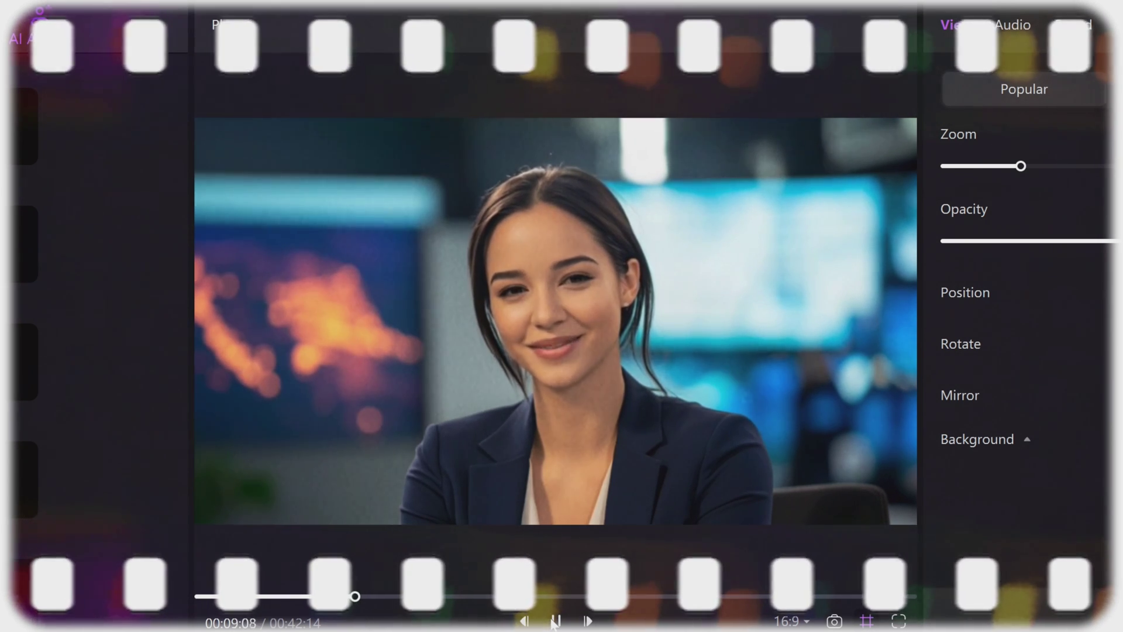
pyautogui.click(555, 620)
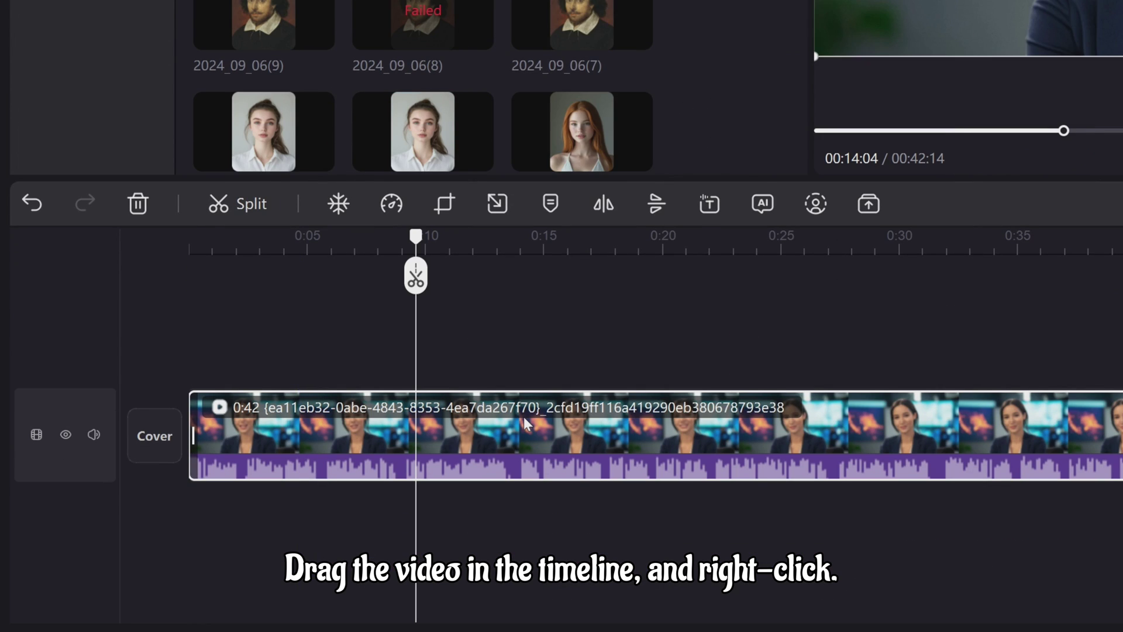
# Run Speech to Text on the avatar clip for subtitles, then browse Filters and Transitions
pyautogui.rightClick(523, 417)
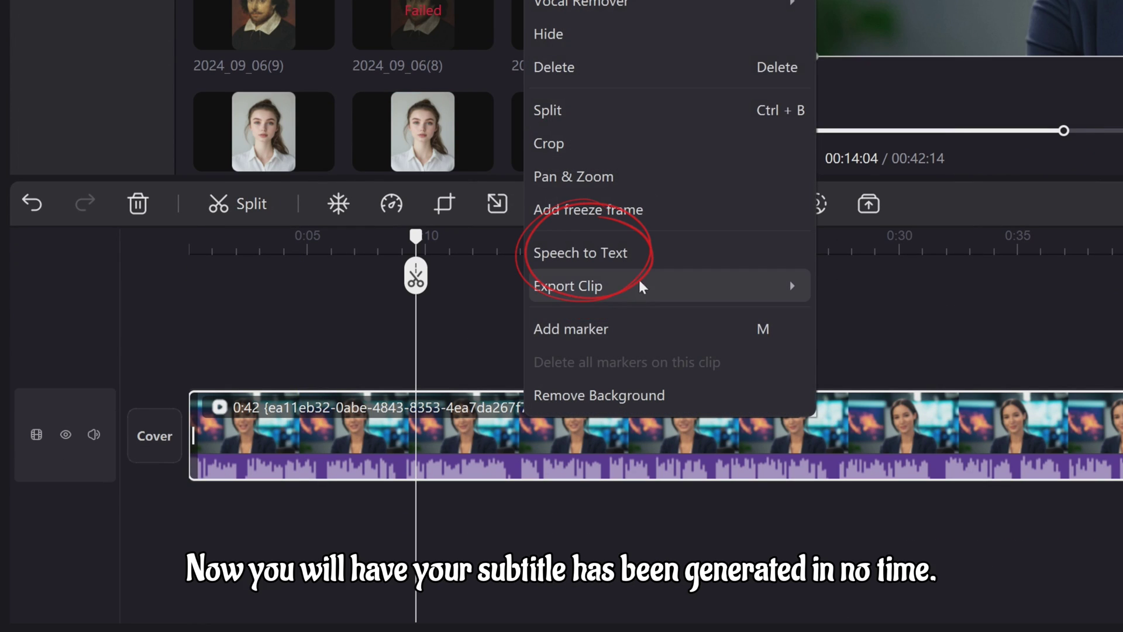
pyautogui.click(644, 255)
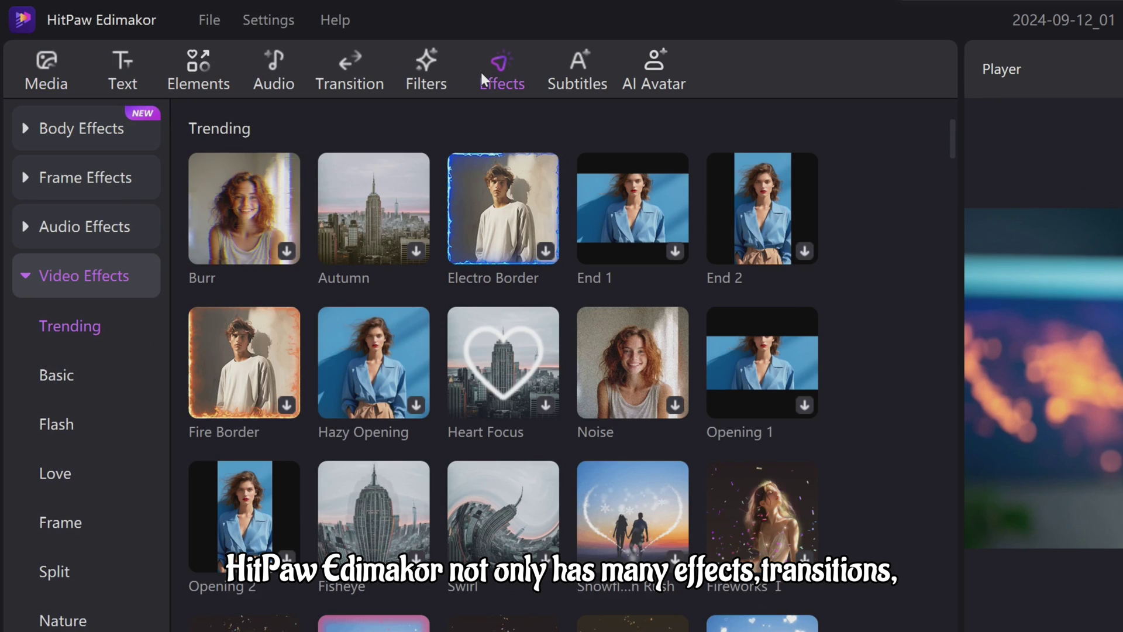
pyautogui.click(436, 90)
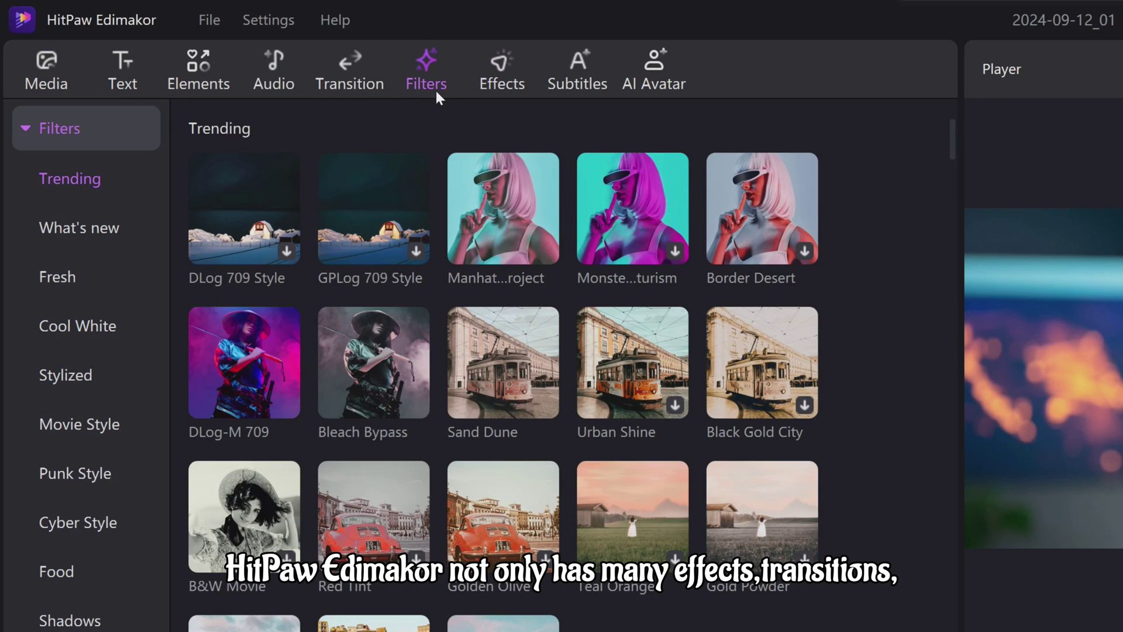
pyautogui.click(349, 86)
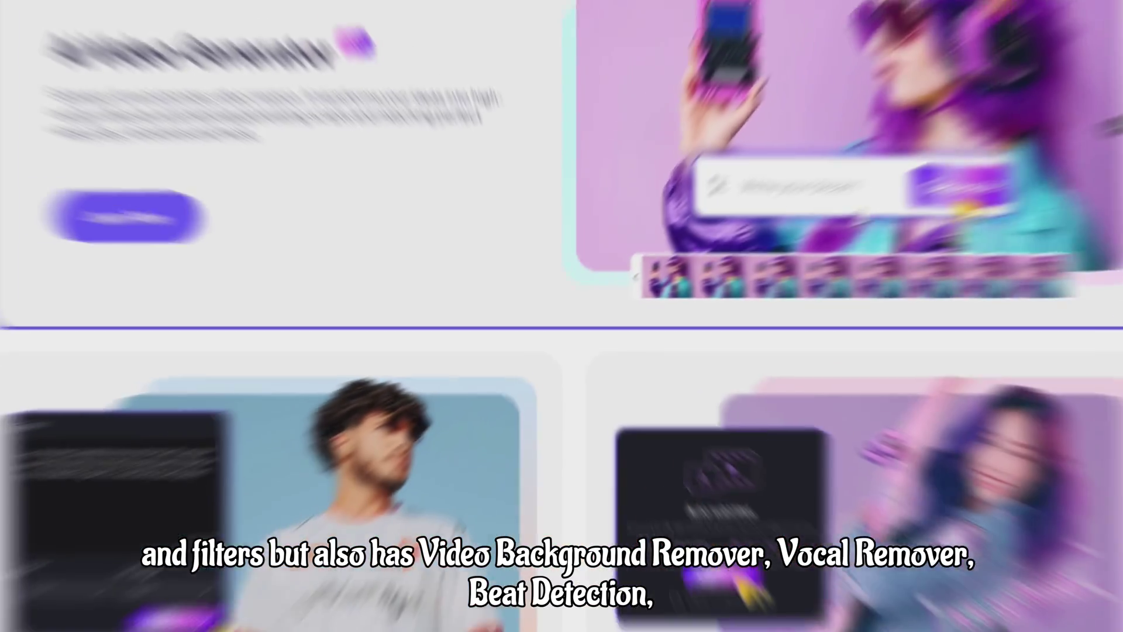
pyautogui.scroll(-15, 808, 233)
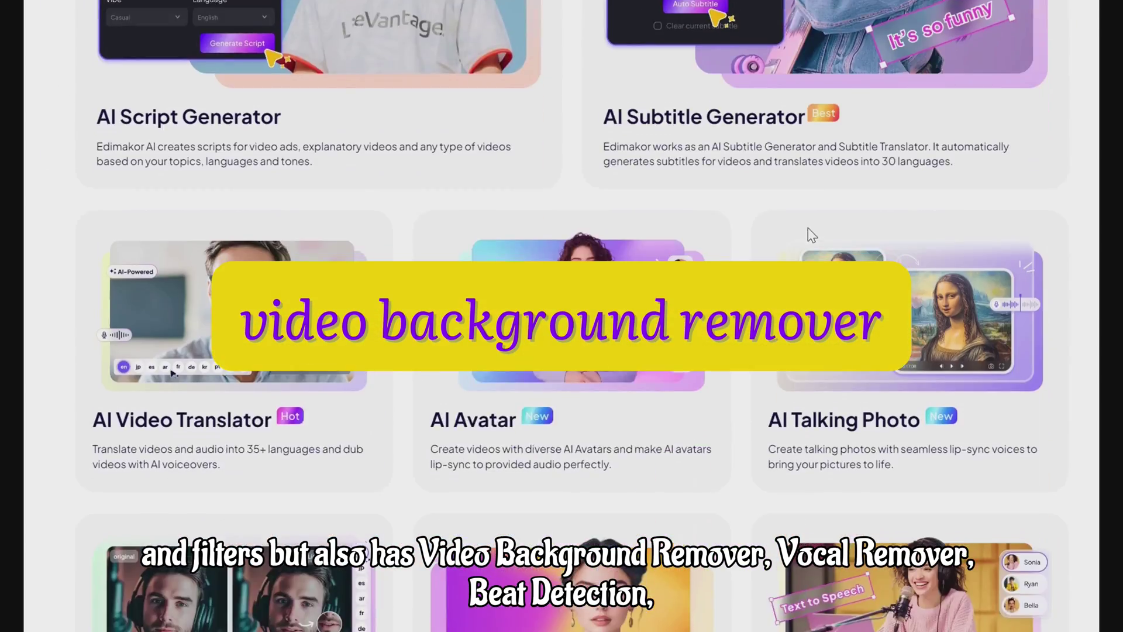
# Scroll through the Edimakor AI tools page and the channel's Videos tab listing
pyautogui.scroll(-15, 808, 227)
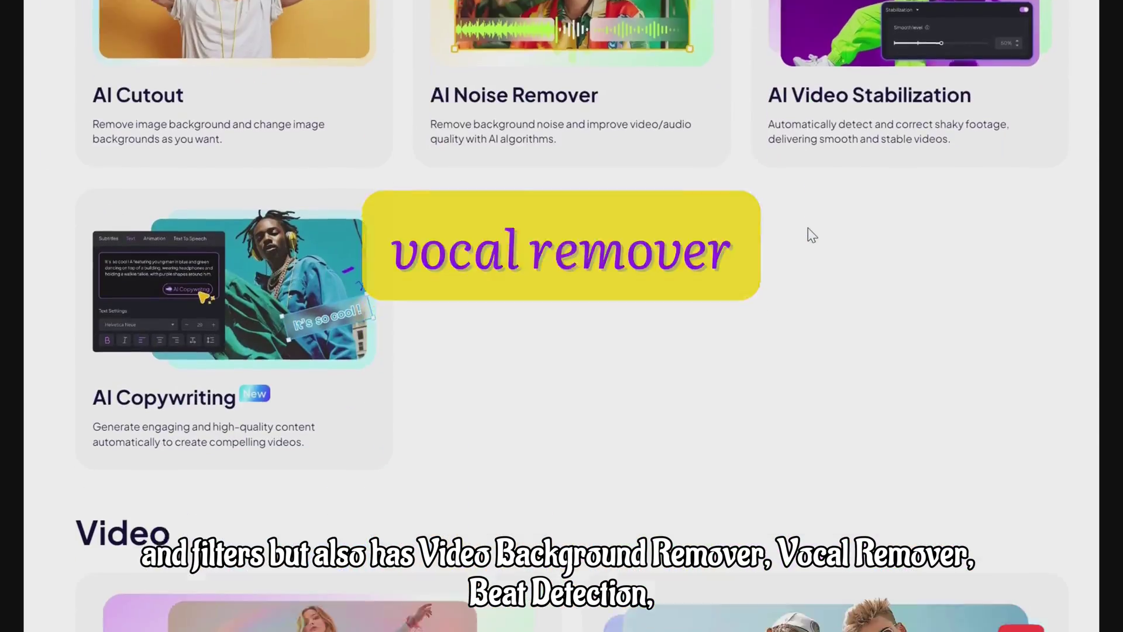
pyautogui.scroll(-15, 809, 227)
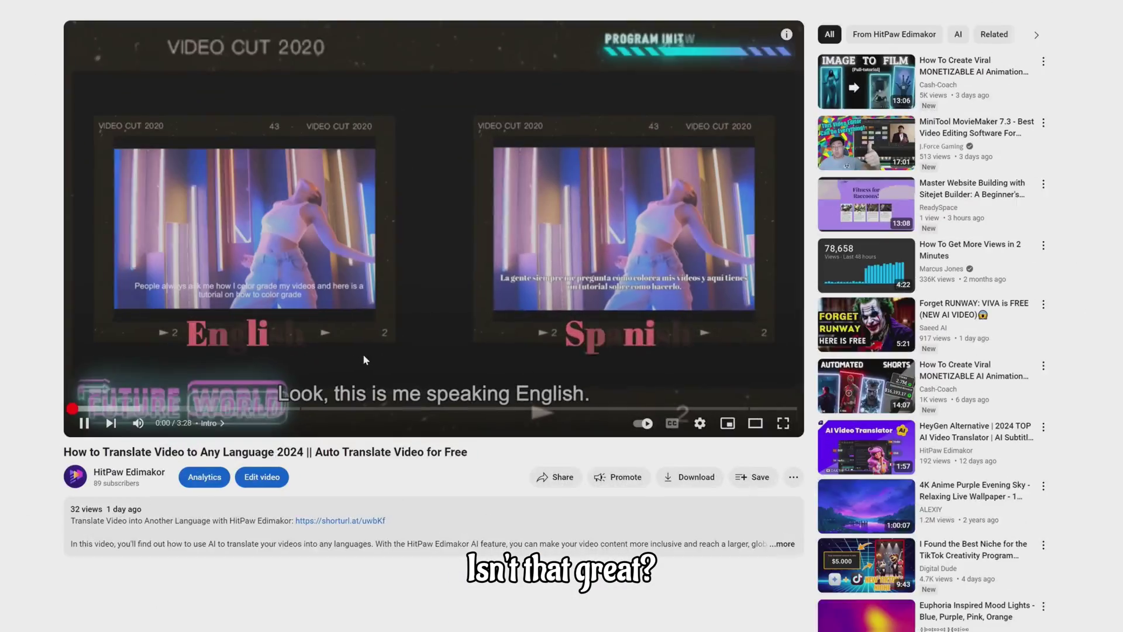
pyautogui.scroll(-4, 368, 358)
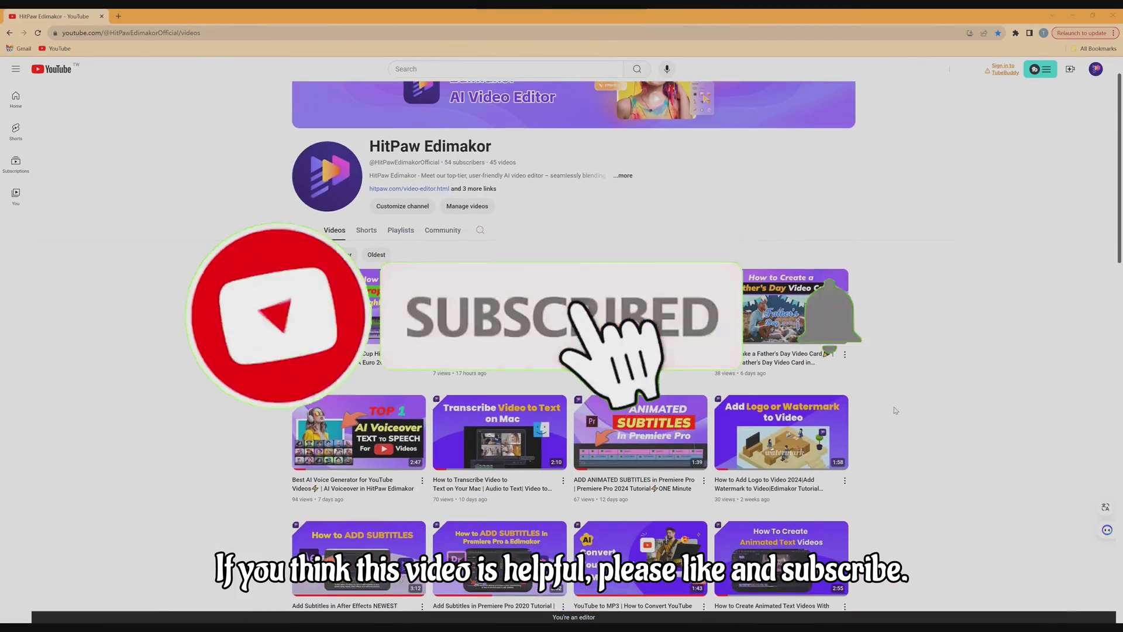
pyautogui.scroll(-7, 894, 411)
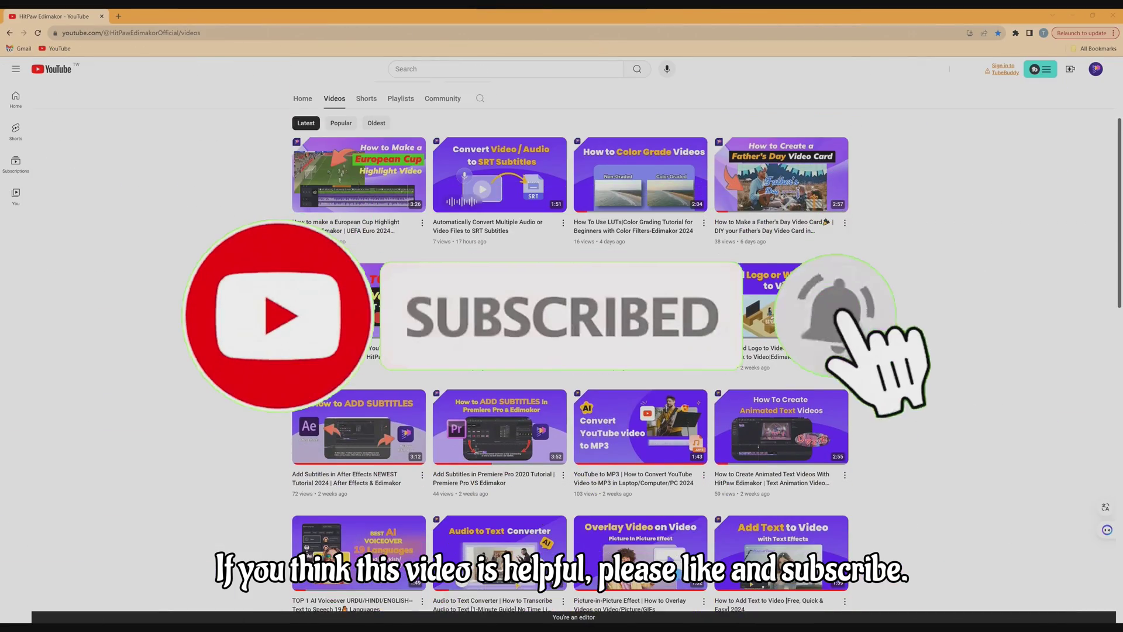
pyautogui.scroll(-5, 894, 411)
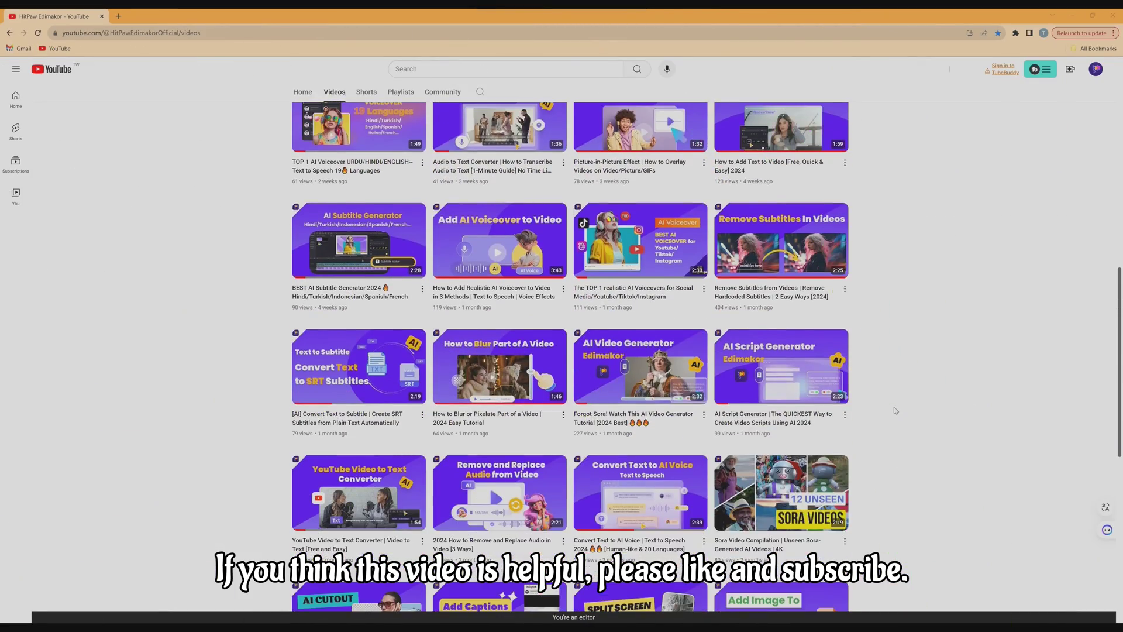